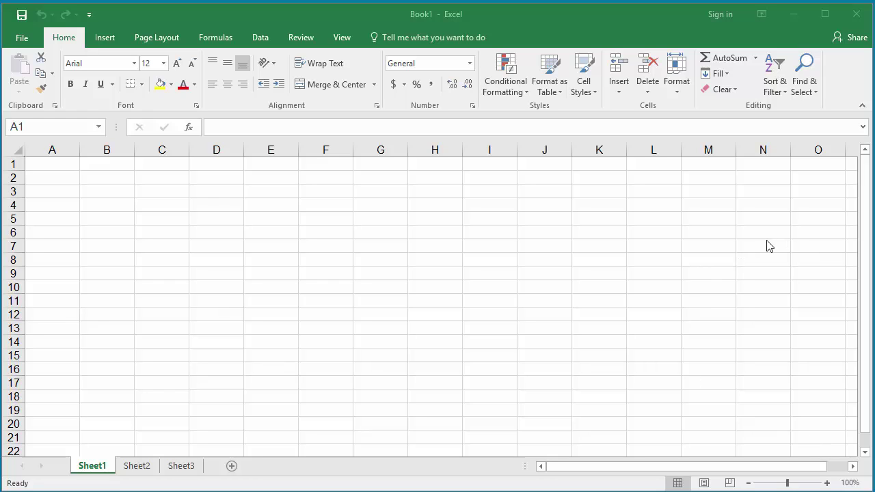
- Start defining a new name called Quarter1 with Workbook scope
click(218, 40)
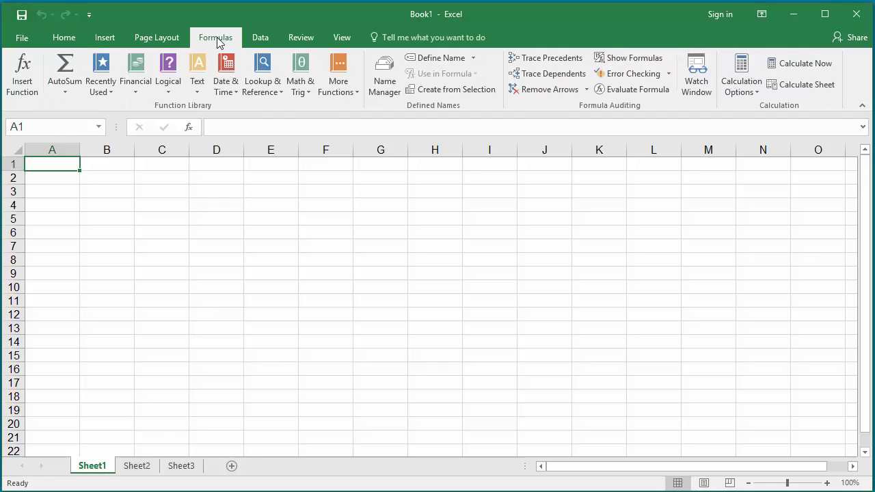
click(437, 60)
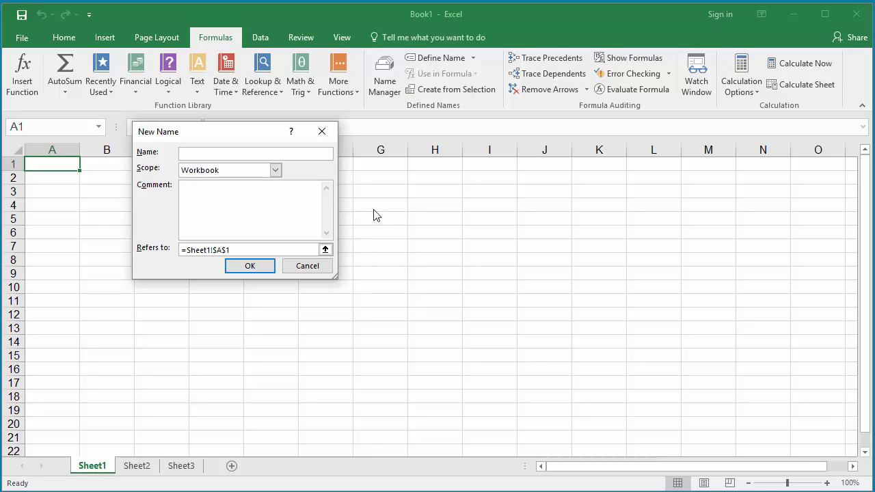
text(Quarter2)
key(BackSpace)
text(1)
click(276, 170)
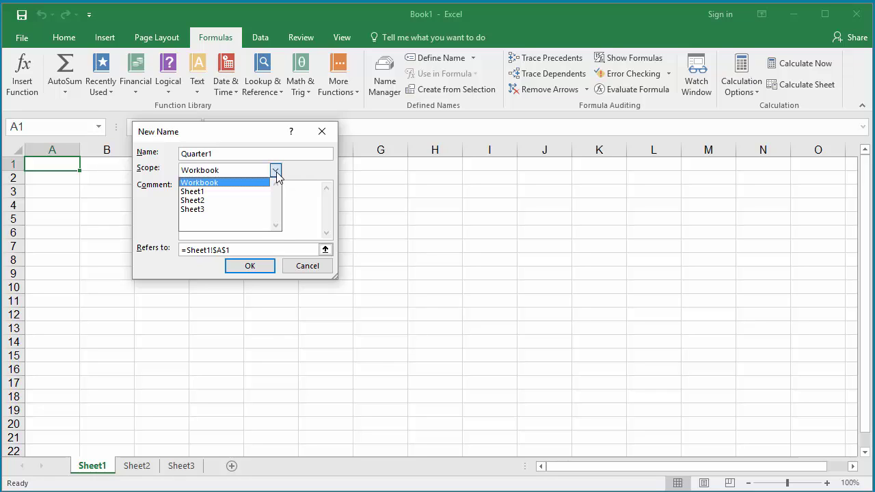
click(276, 171)
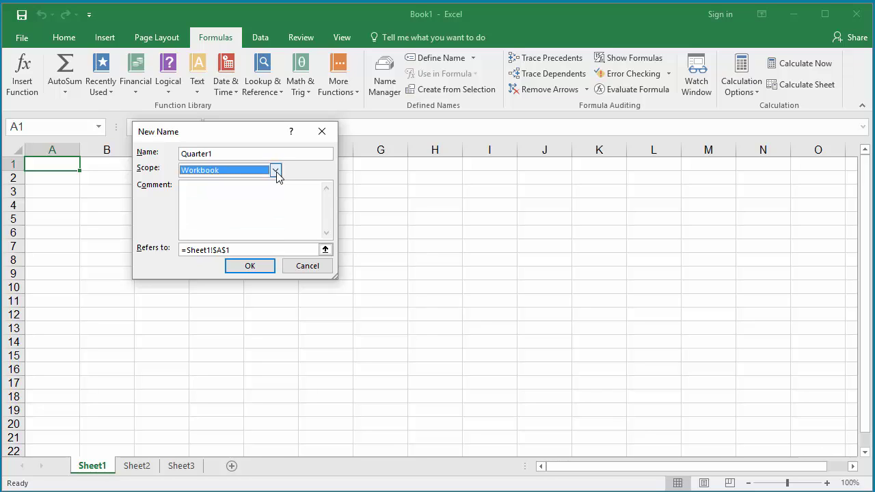
- Make the Quarter1 name refer to the array constant ={"January","February","March"} and save it
click(236, 251)
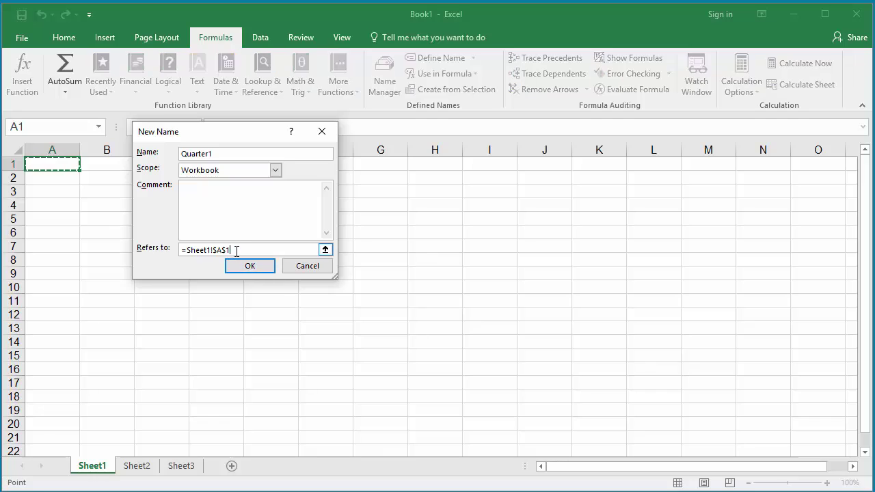
key(BackSpace)
key(BackSpace)
key(BackSpace)
key(BackSpace)
key(BackSpace)
key(BackSpace)
key(BackSpace)
key(BackSpace)
key(BackSpace)
key(BackSpace)
key(BackSpace)
text(()
text("January)
text(",)
text("Febr)
text(uary)
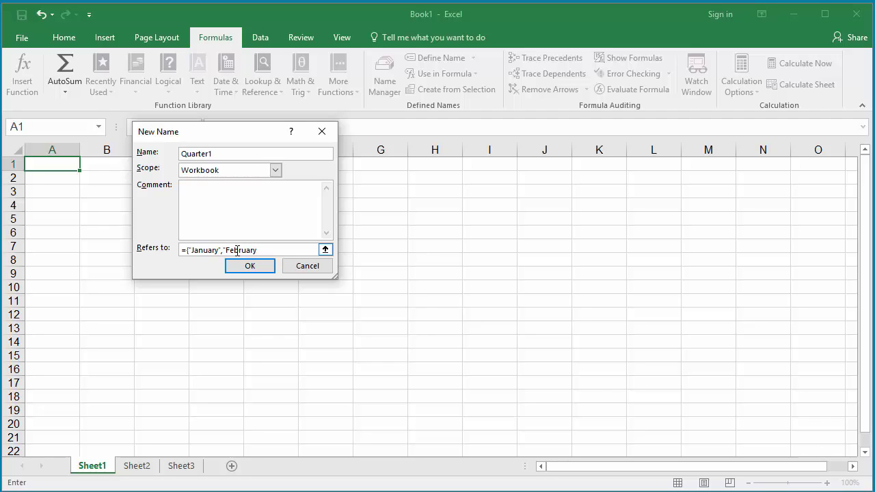
text(","March")
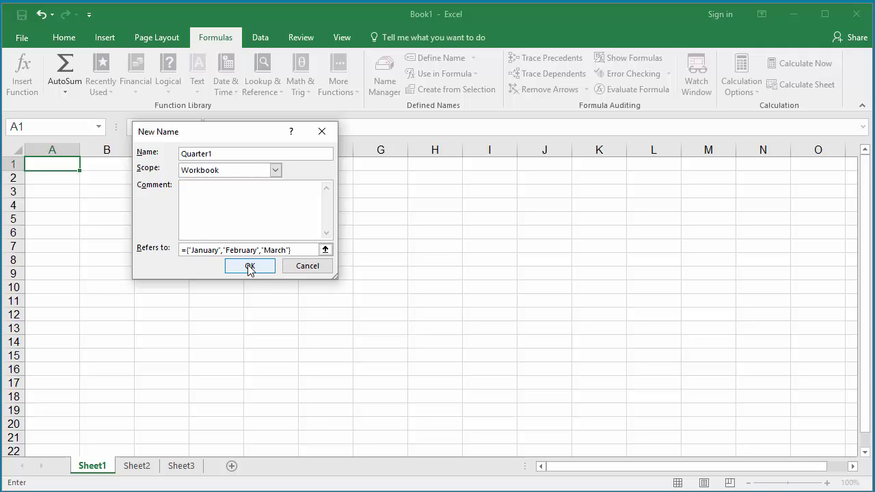
click(249, 266)
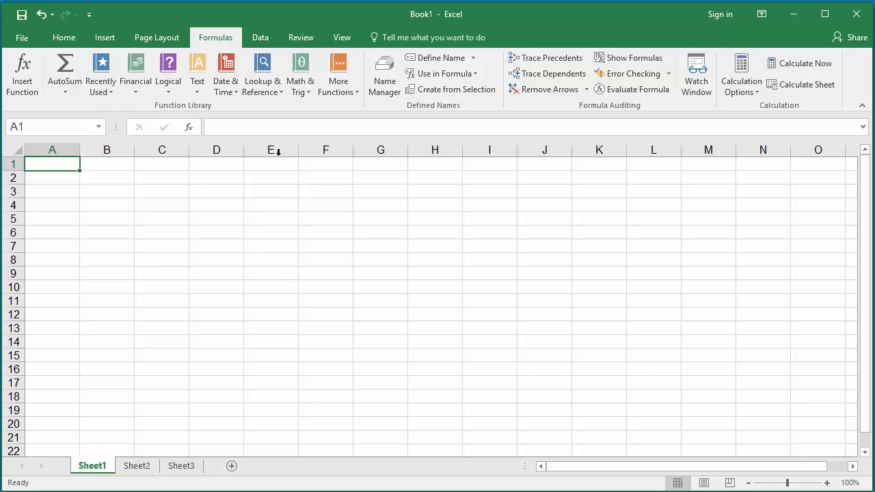
- Start defining another new name called Week
click(435, 60)
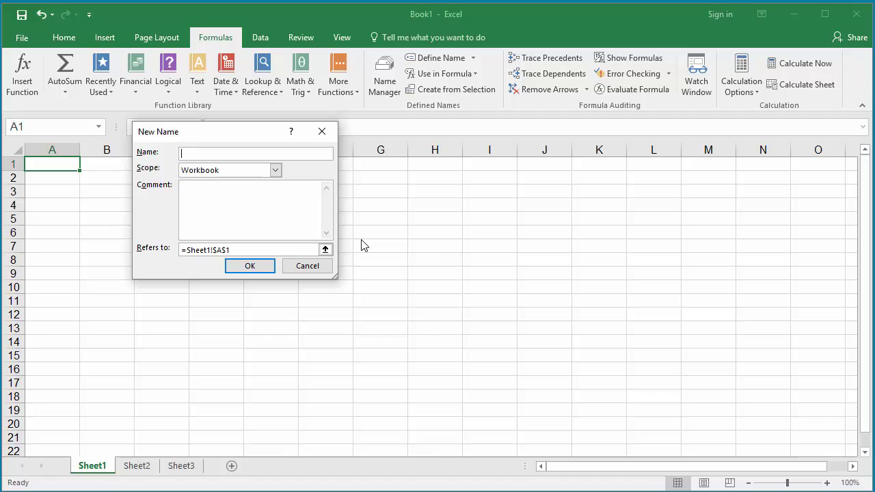
click(242, 155)
text(Week)
- Make the Week name refer to ={"Sunday";"Monday";"Tuesday";"Wednesday";"Thursday";"Friday";"Saturday"} and save it
click(233, 250)
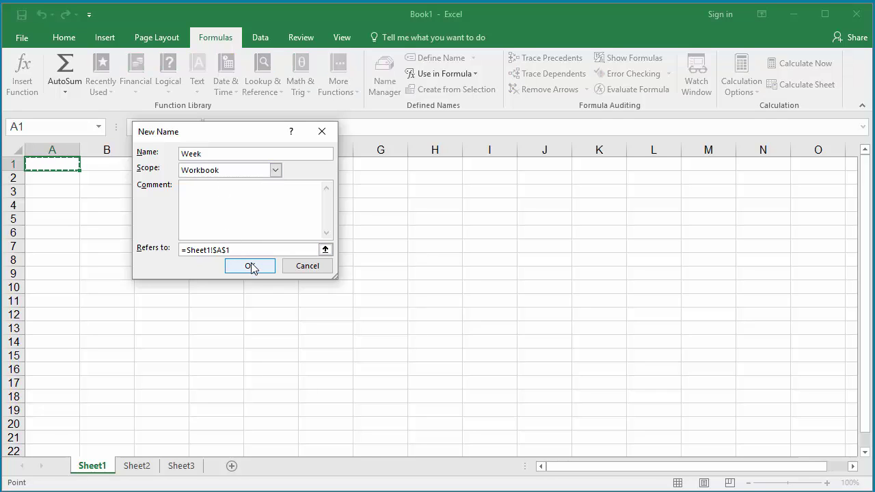
key(BackSpace)
key(BackSpace)
key(BackSpace)
key(BackSpace)
key(BackSpace)
key(BackSpace)
key(BackSpace)
key(BackSpace)
key(BackSpace)
key(BackSpace)
key(BackSpace)
text(()
text(")
text(Sunday)
text(";)
text(")
text(Monda)
text(y)
text(")
text(;)
text(")
text(Tuesd)
text(ay)
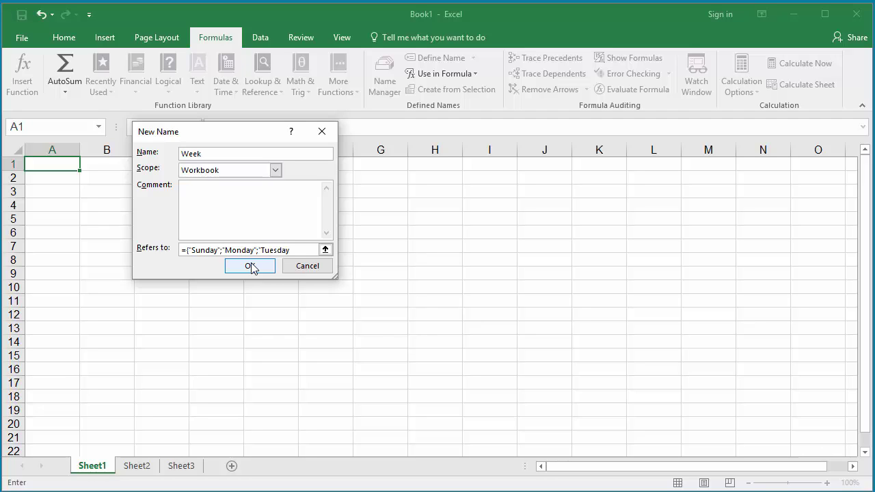
text(";"Wednesday";"Thursday)
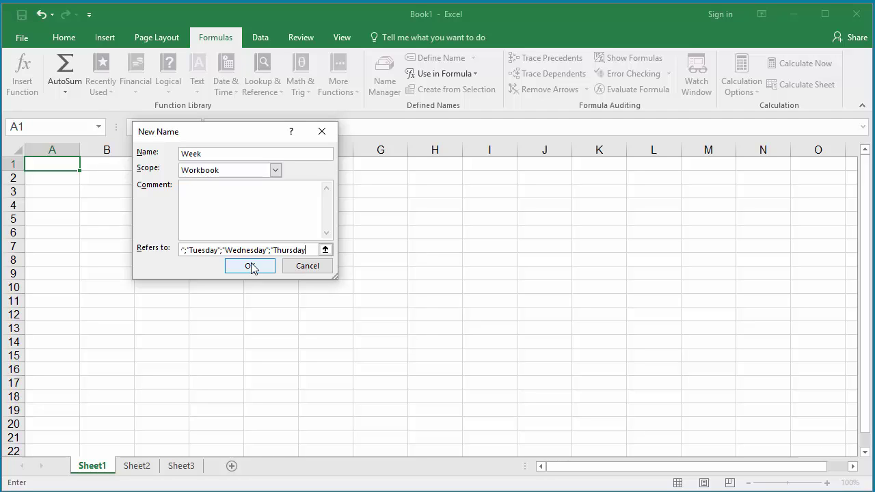
text(";)
text(")
text(Frid)
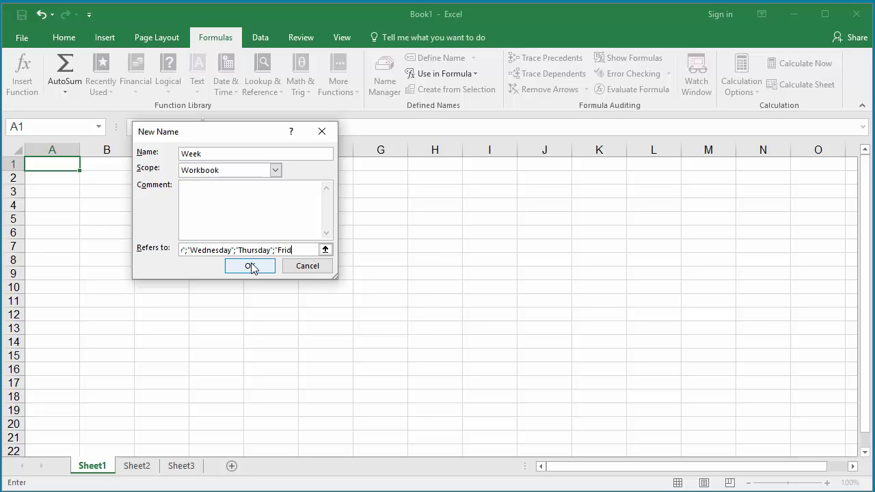
text(ay";")
text(aturda)
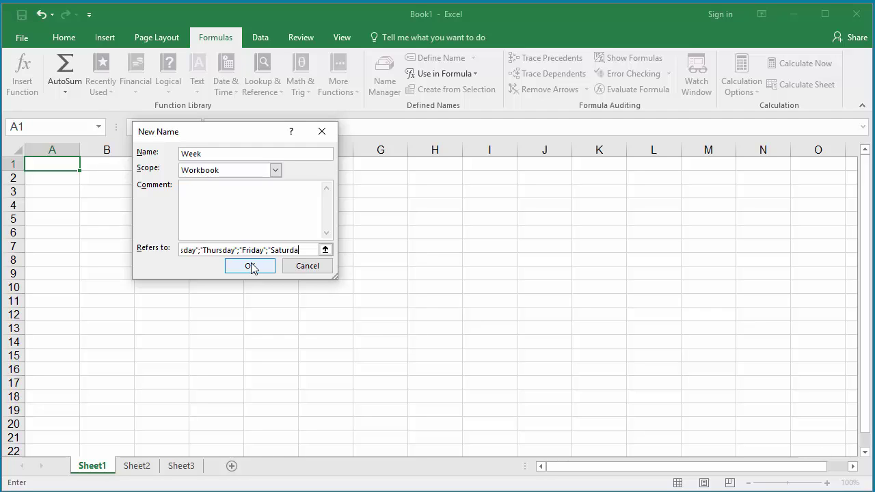
text(y"})
click(250, 266)
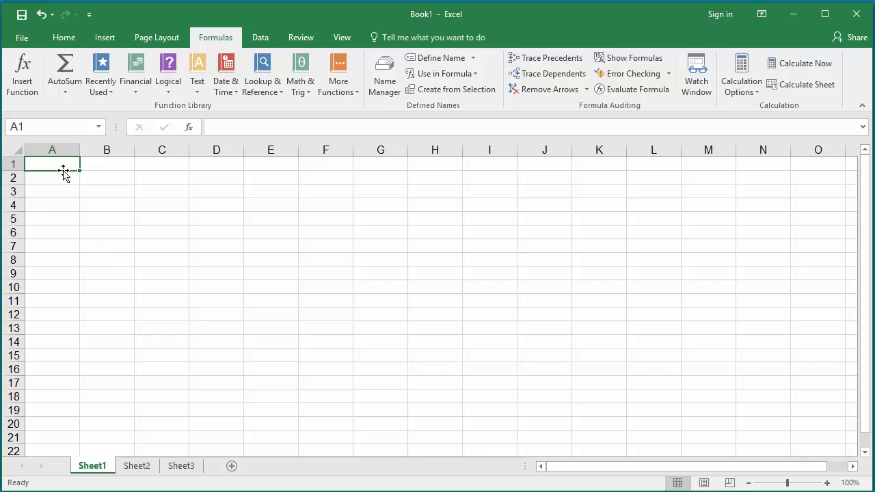
- Enter =Quarter1 as an array formula across cells A1:C1 on Sheet1
drag(57, 164, 152, 165)
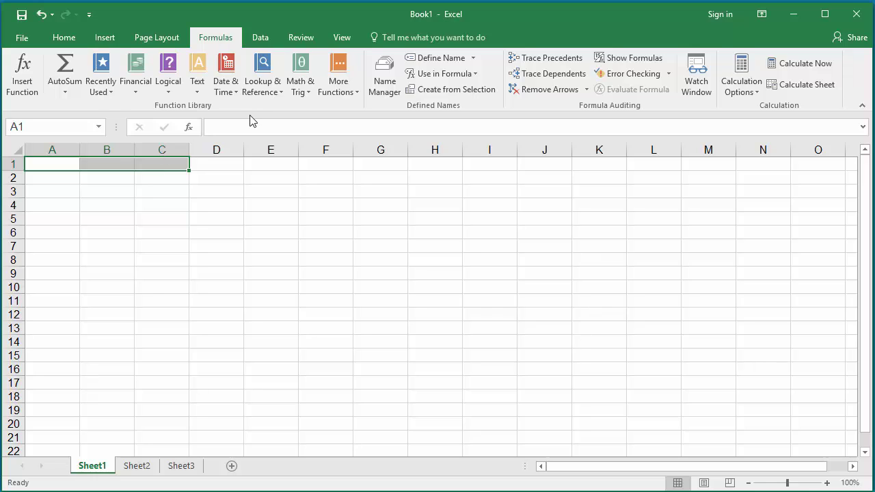
click(229, 128)
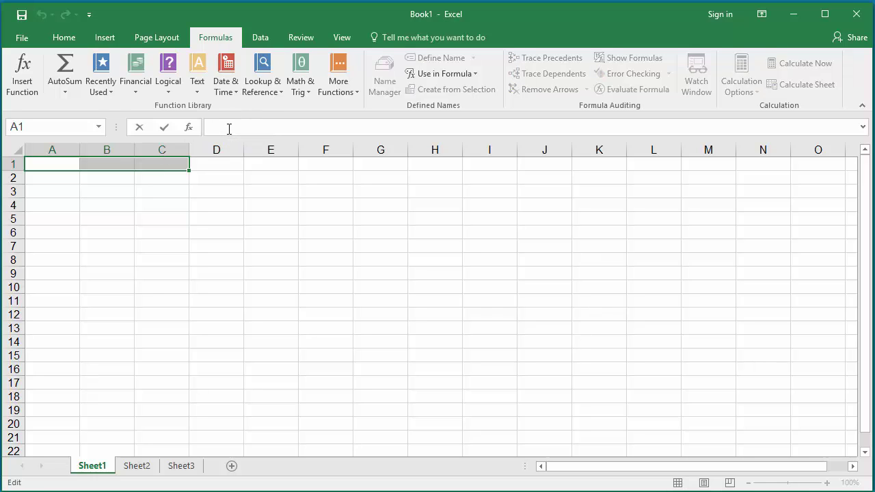
text(=Quart)
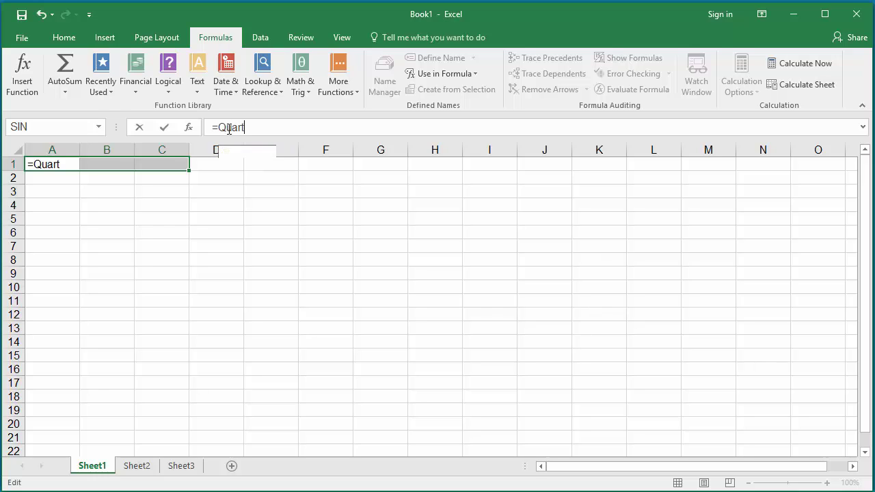
text(er1)
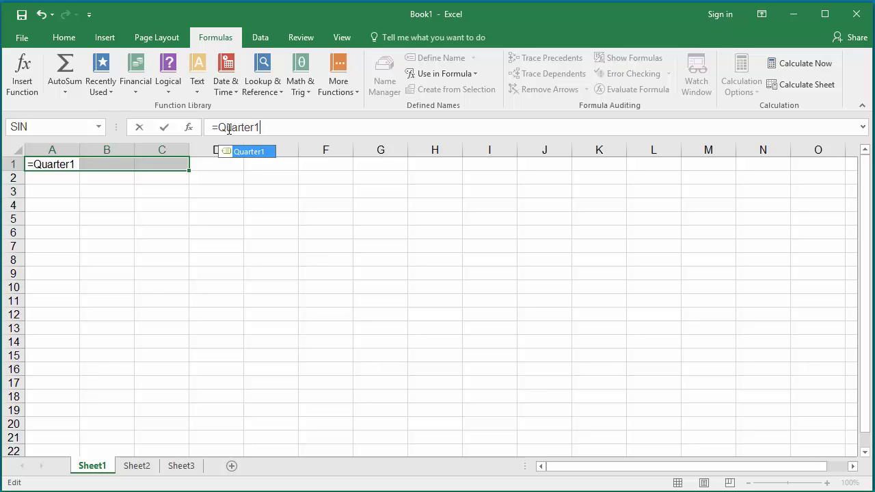
key(ctrl+shift+Return)
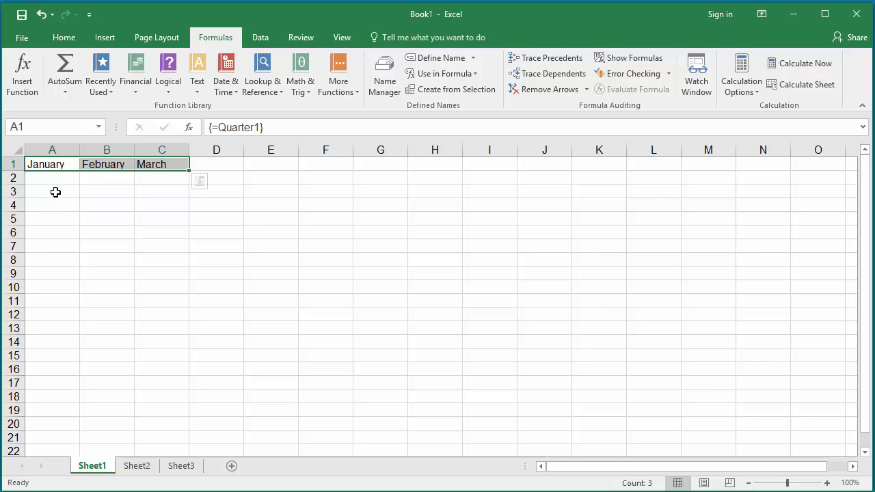
- Enter =Week as an array formula down cells A3:A9 on Sheet1
drag(55, 192, 44, 271)
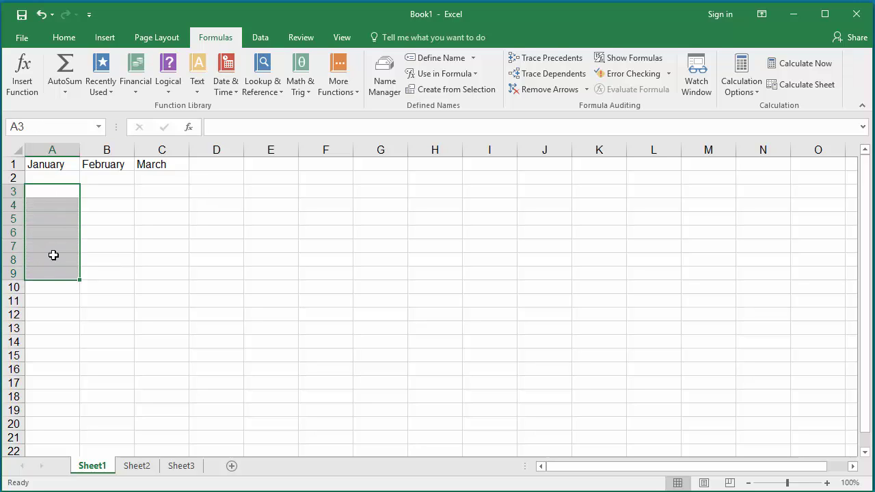
click(227, 130)
text(=)
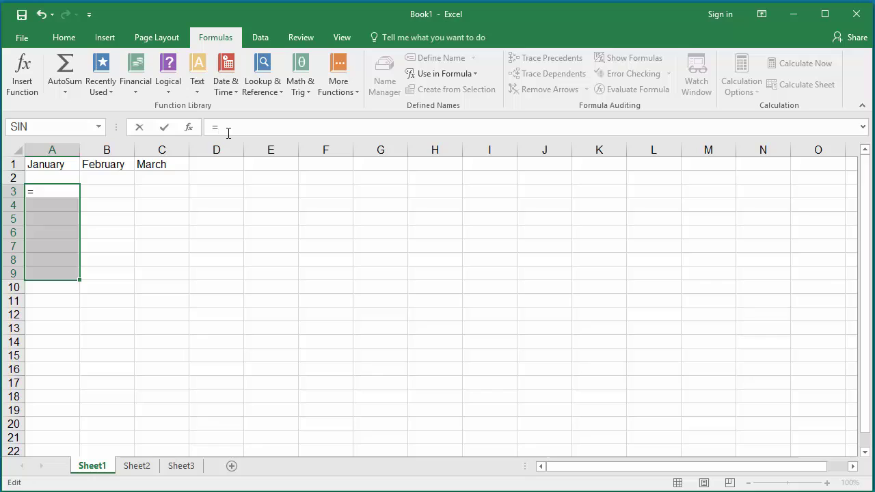
text(Week)
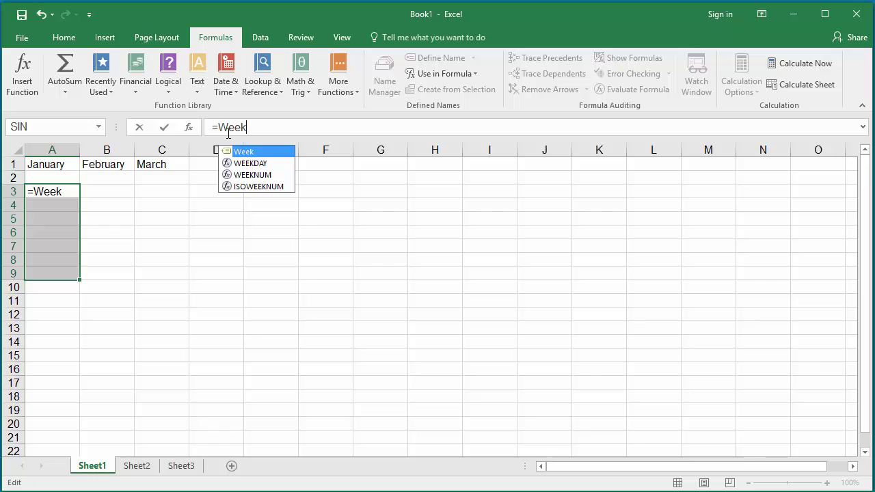
key(ctrl+shift+Return)
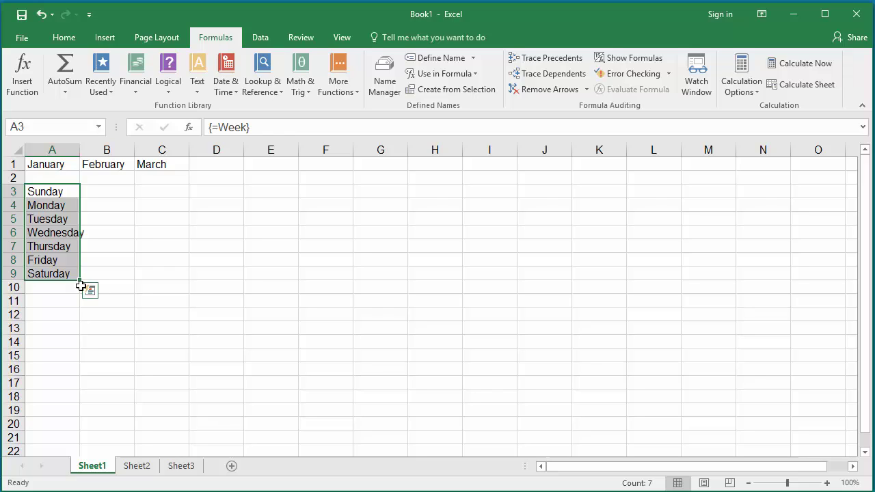
- On Sheet2, enter =TRANSPOSE(Quarter1) as an array formula in cells A1:A3
click(140, 467)
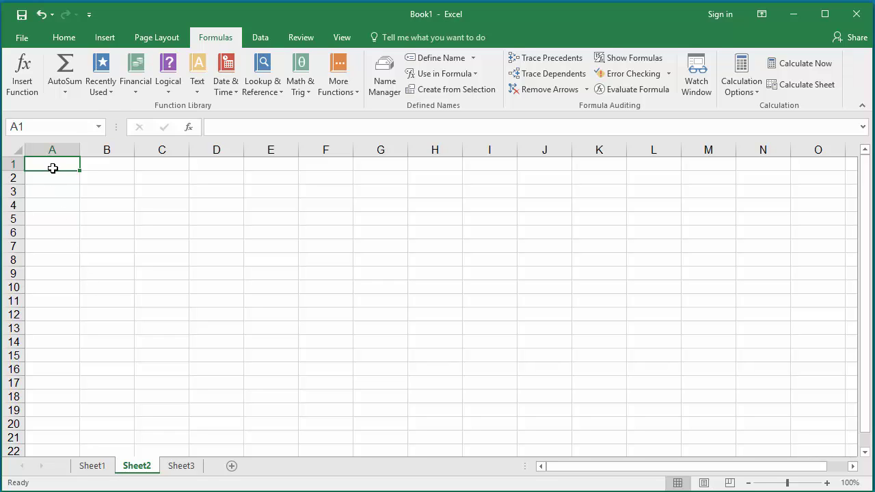
drag(51, 166, 54, 188)
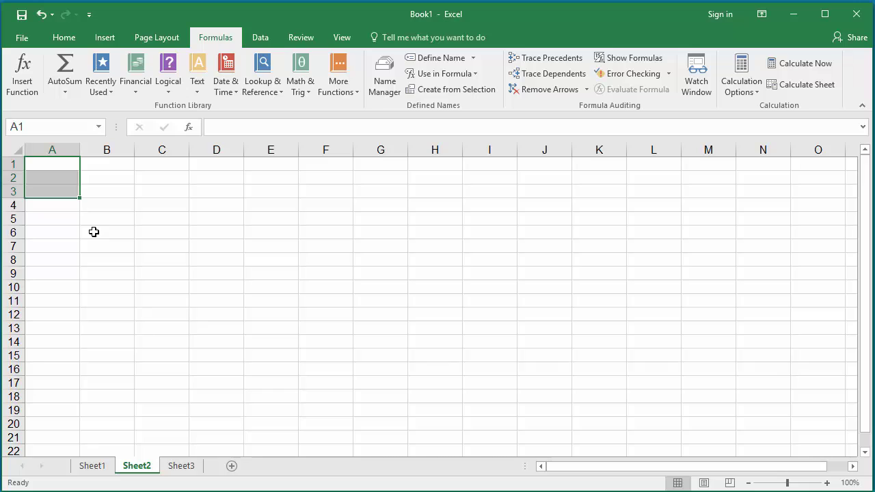
click(224, 128)
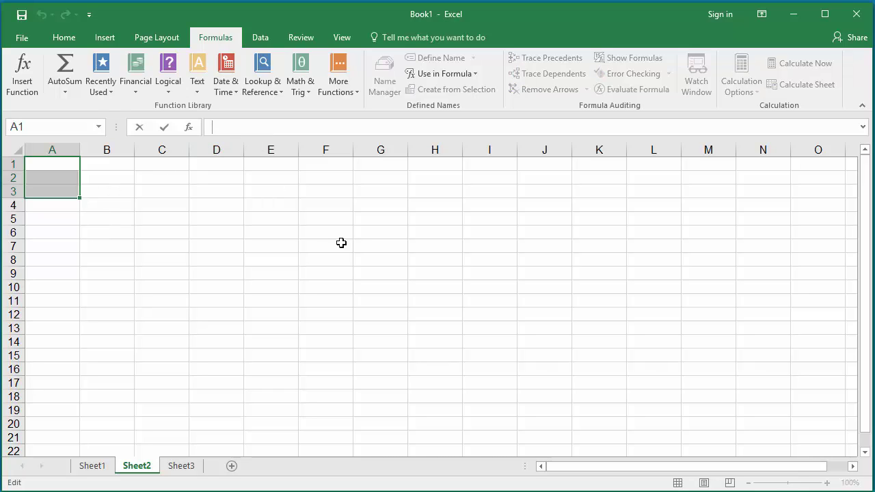
text(=TRAN)
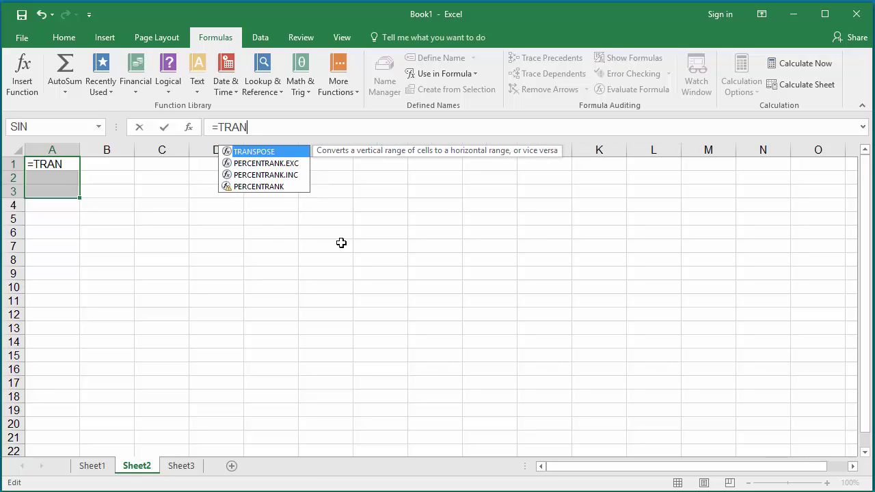
text(SPOSE)
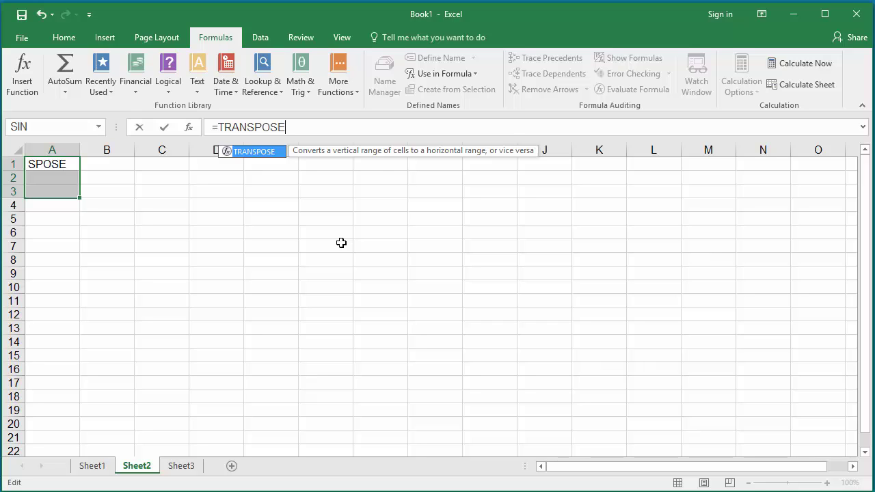
text(()
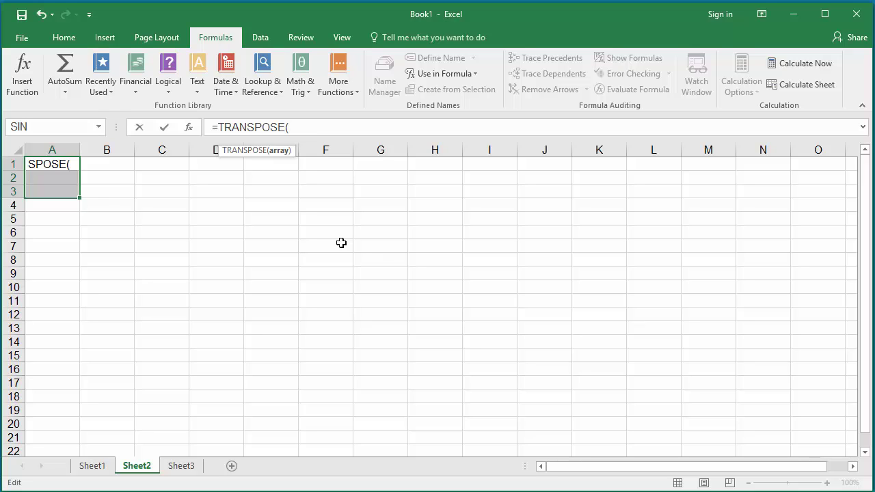
text(Qua)
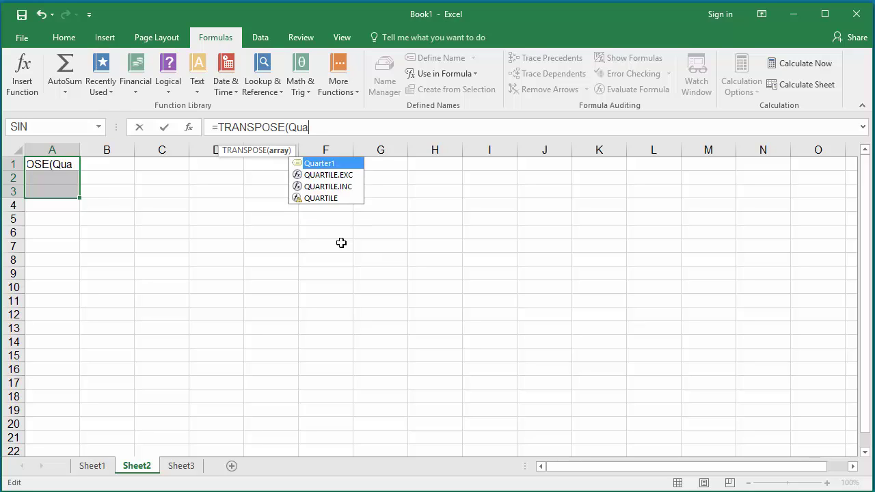
text(rter1)
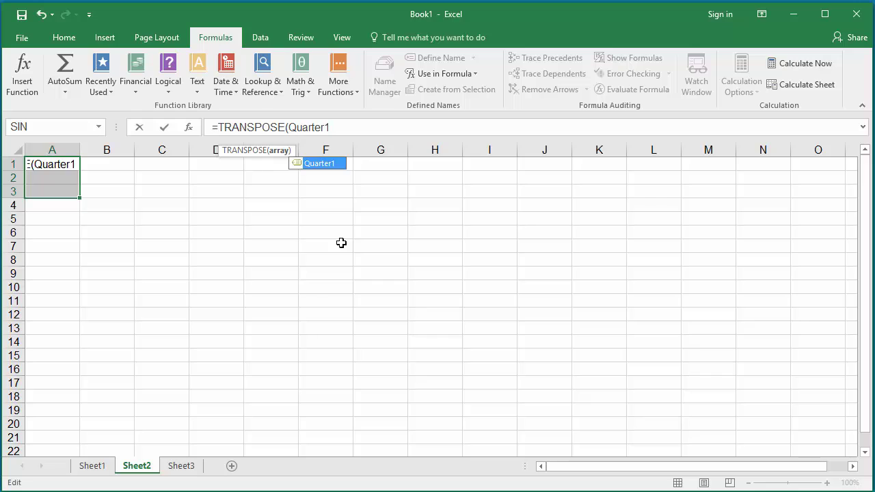
text())
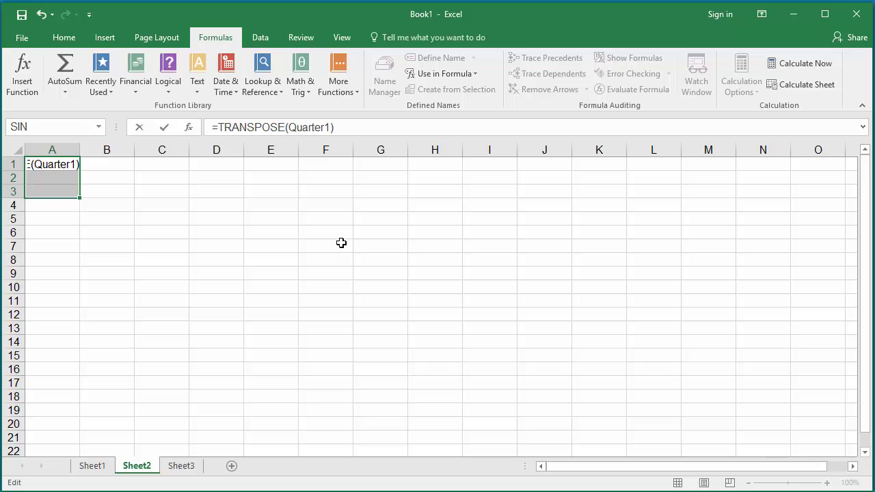
key(ctrl+shift+Return)
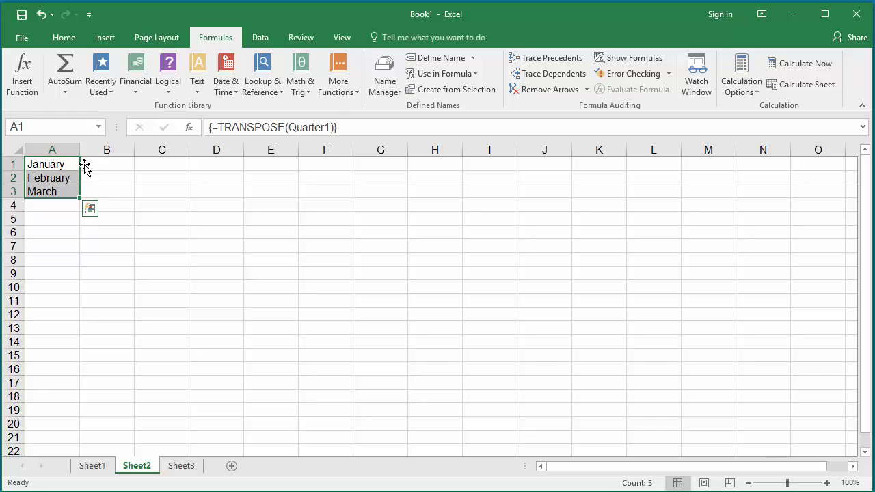
- Enter =TRANSPOSE(Week) as an array formula across cells B1:H1 on Sheet2
click(91, 162)
click(113, 166)
drag(114, 166, 433, 167)
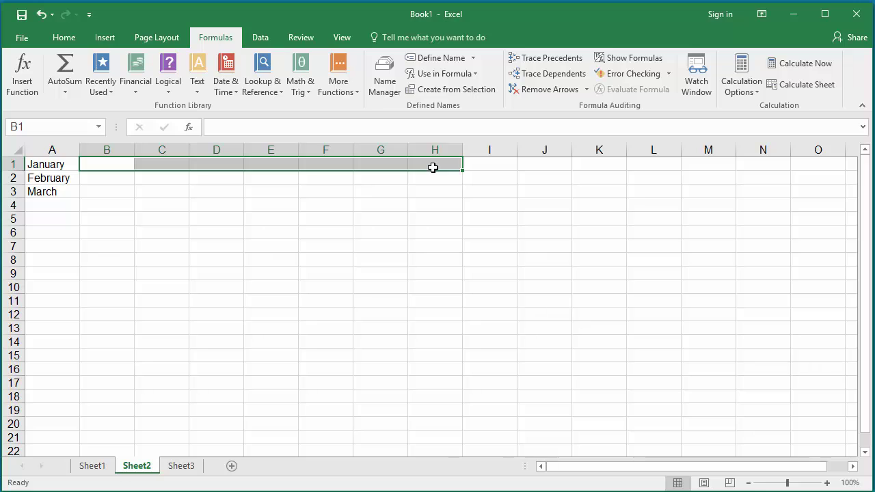
click(293, 126)
text(=)
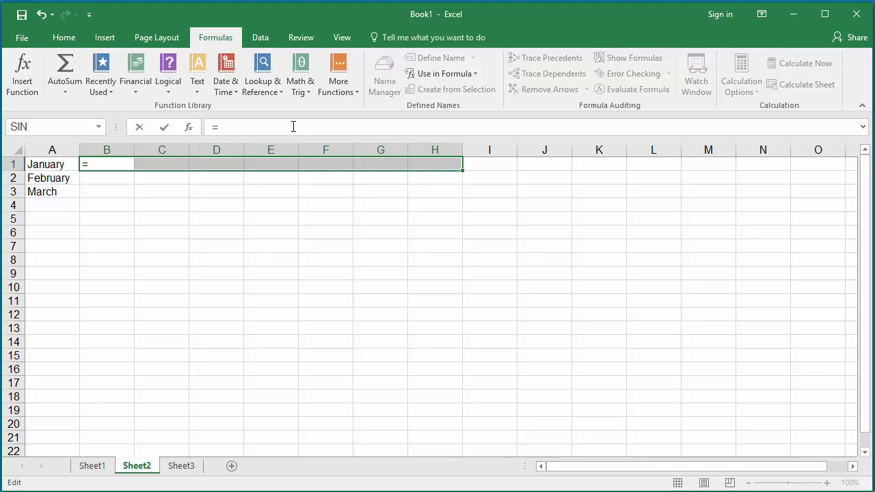
text(TR)
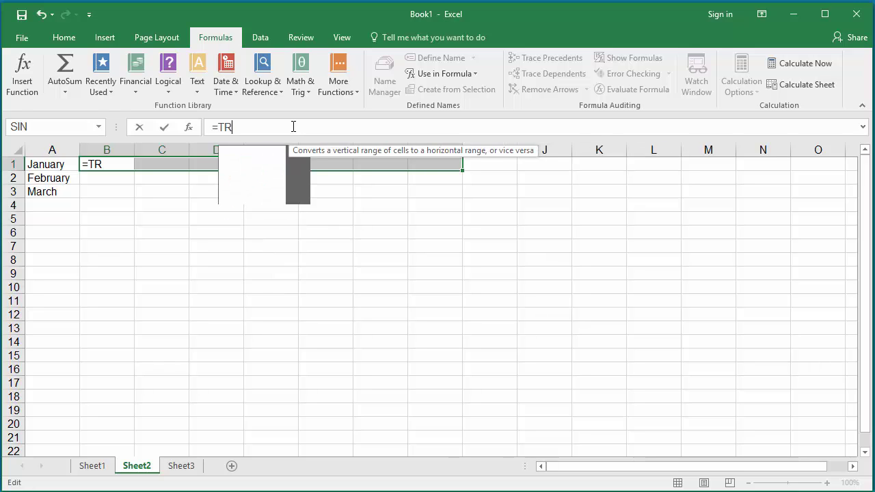
text(ANSPO)
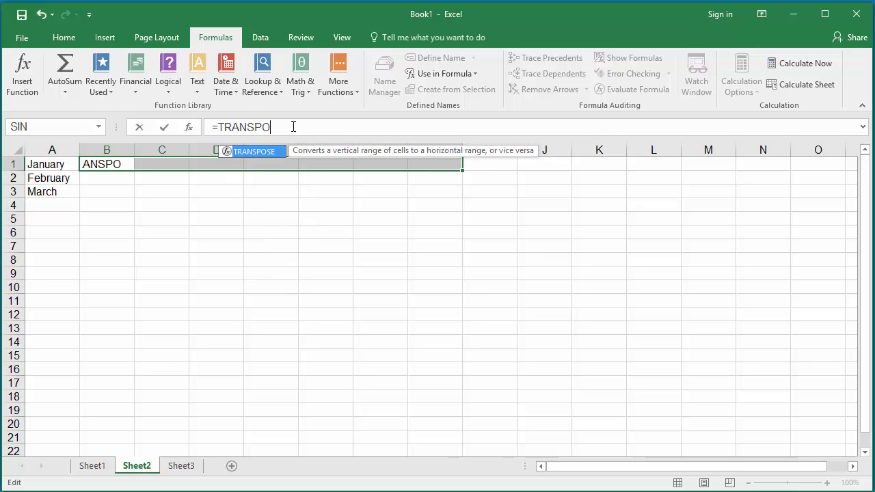
text(SE()
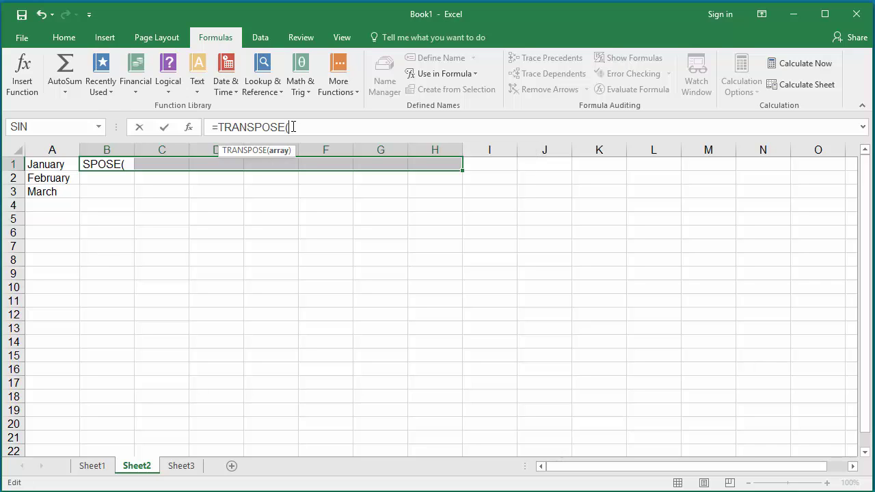
text(Week)
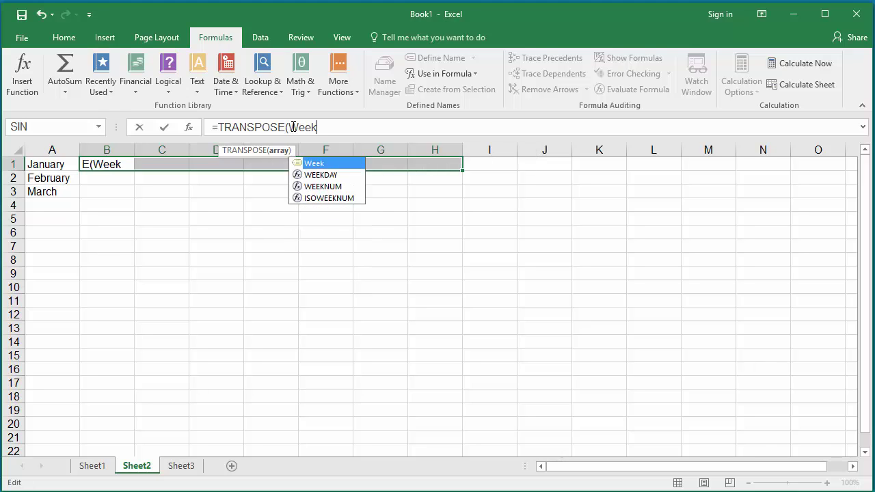
text())
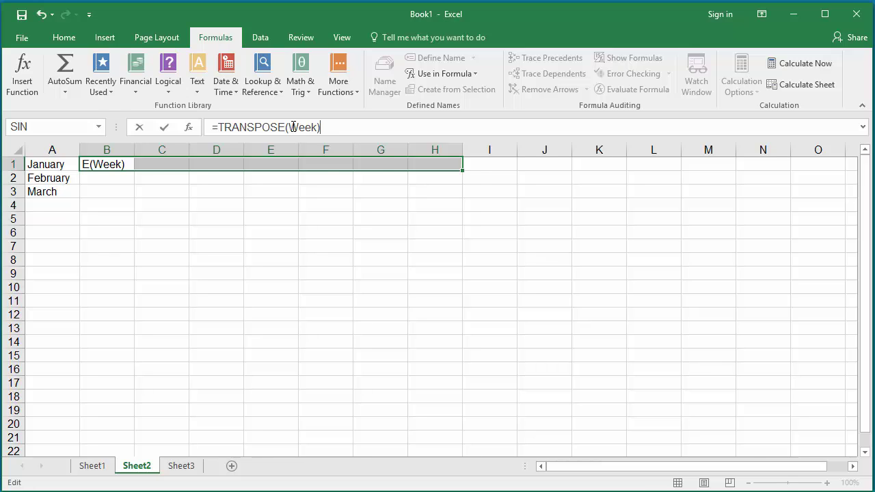
key(ctrl+shift+Return)
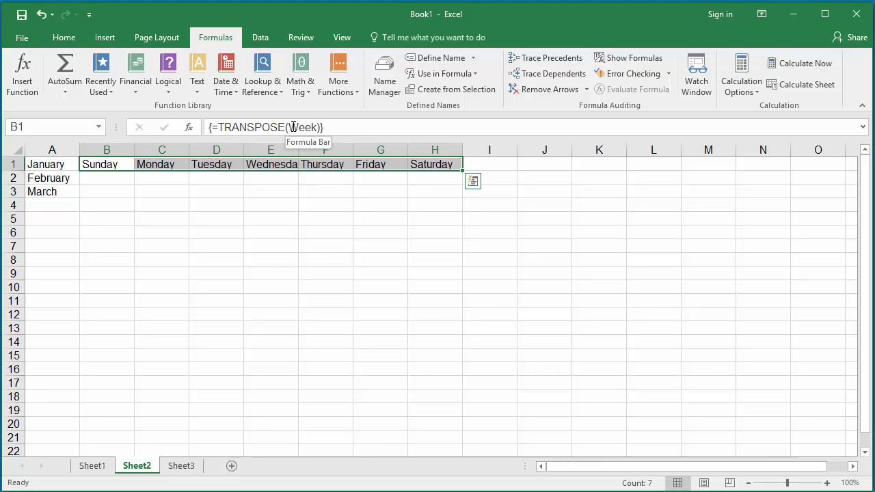